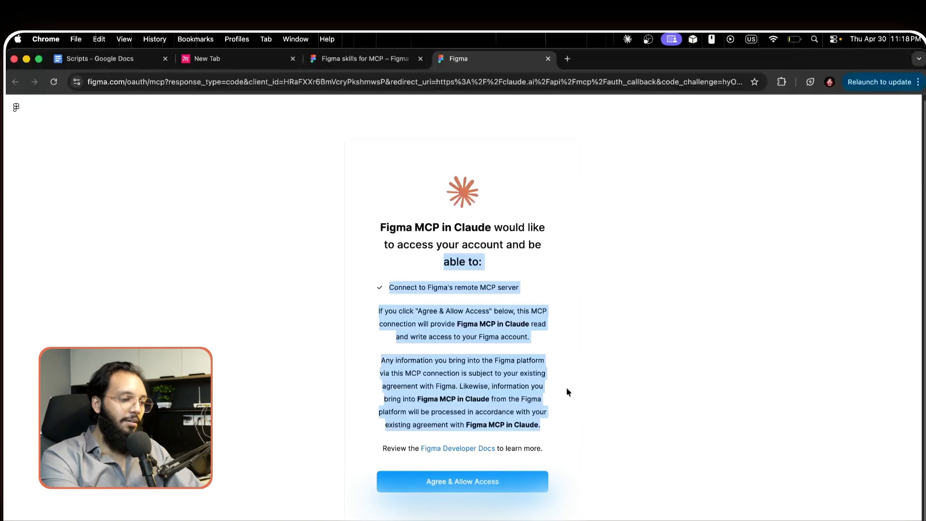
# Step: Approve the Figma authorization page, giving Figma MCP in Claude read and write access to the account
pyautogui.click(567, 391)
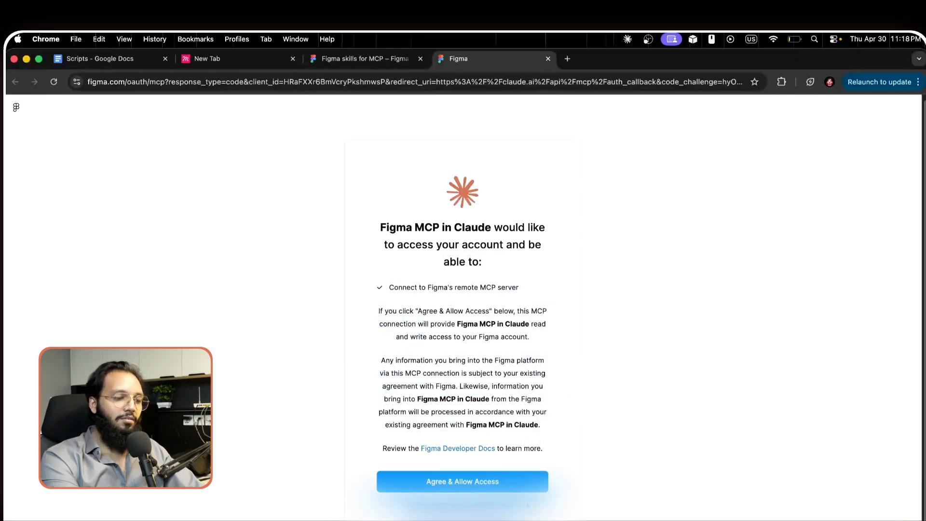
pyautogui.click(474, 486)
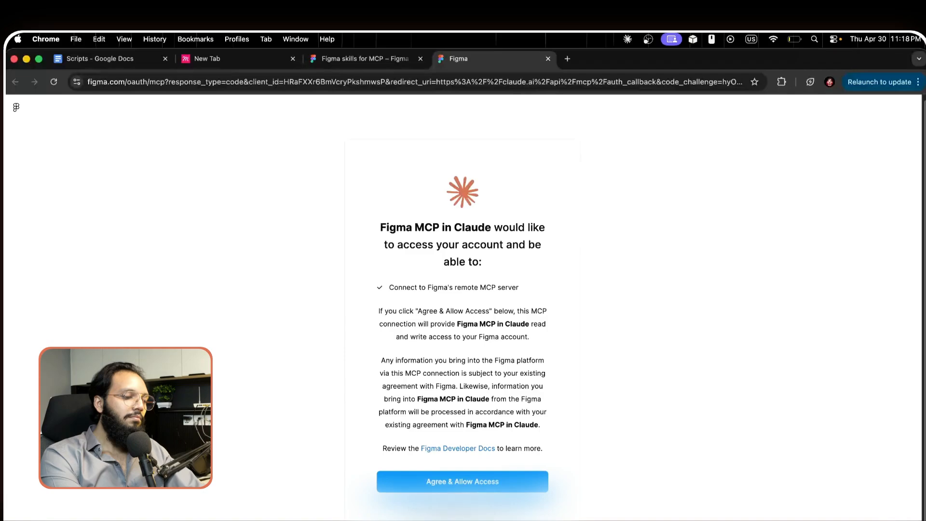
pyautogui.click(432, 483)
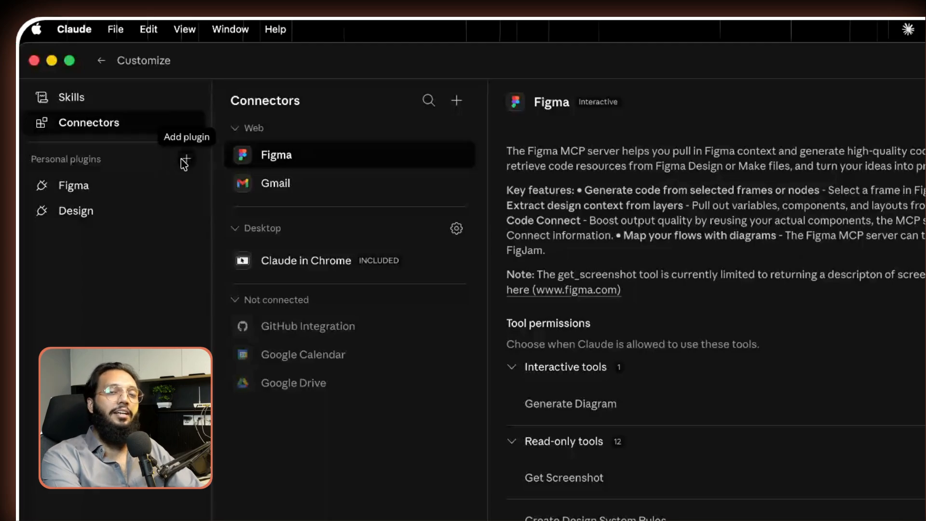
# Step: Search the plugin directory for 'figma', then view the installed Figma plugin's details and skills
pyautogui.click(185, 161)
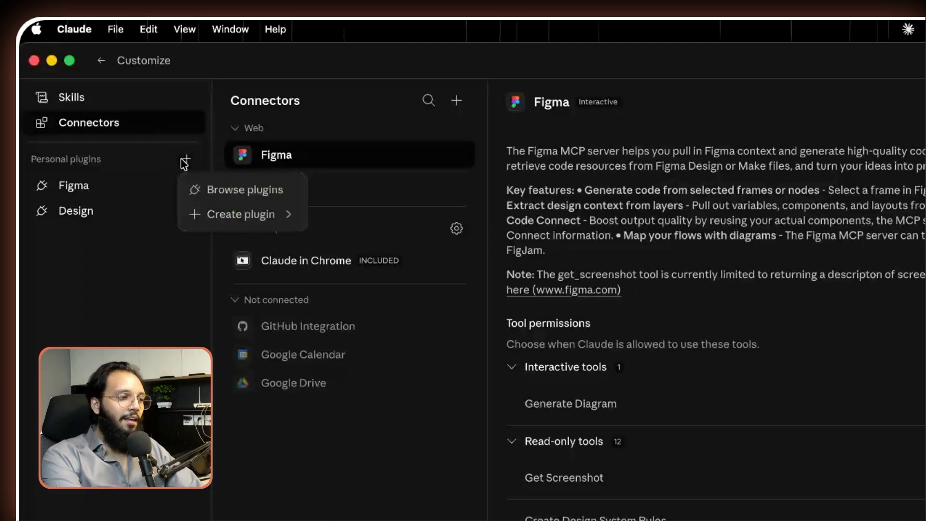
pyautogui.click(226, 195)
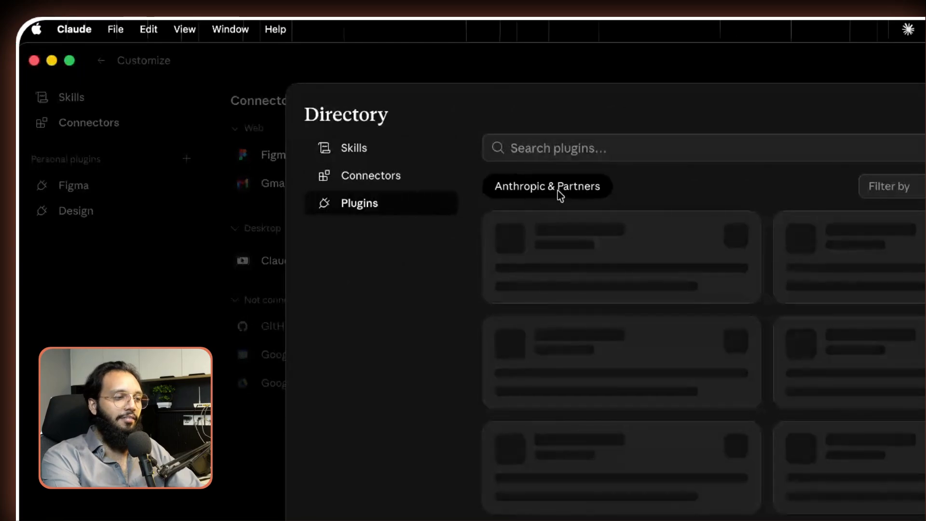
pyautogui.click(563, 147)
pyautogui.write('figma')
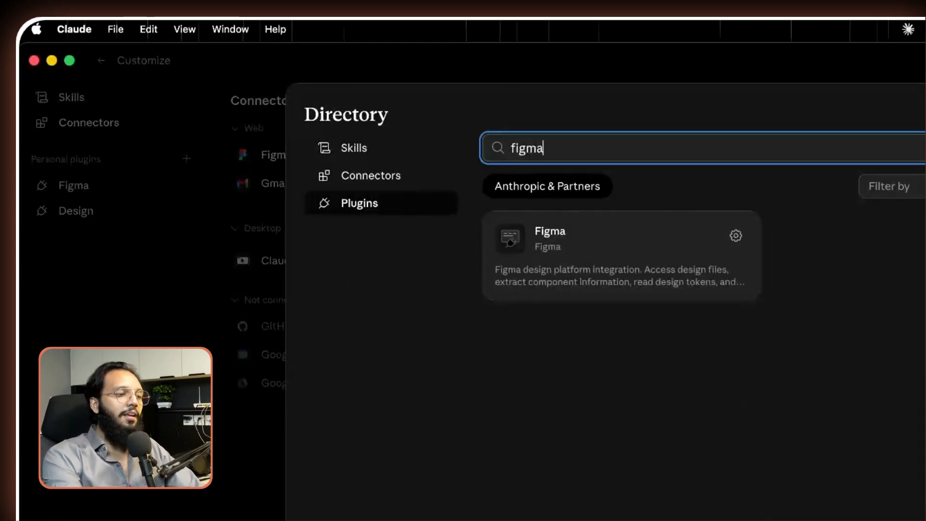
pyautogui.click(639, 244)
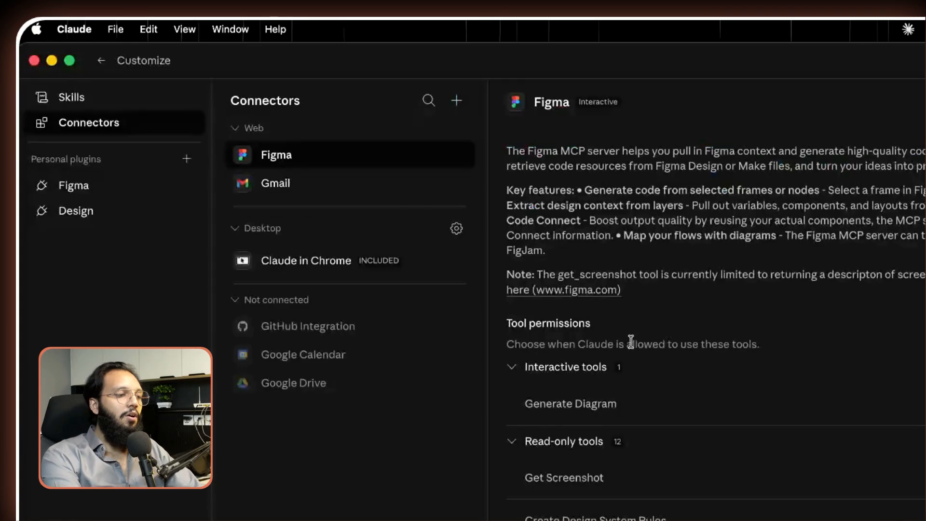
pyautogui.click(91, 185)
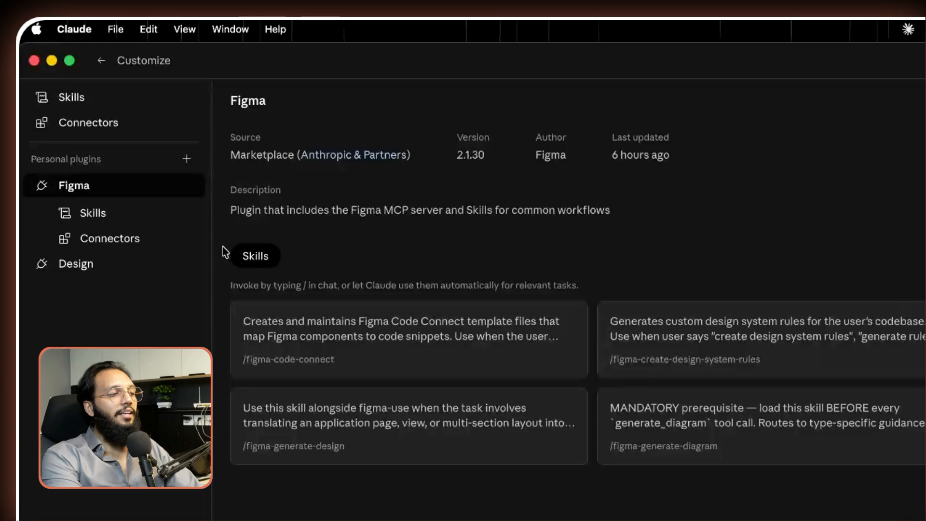
# Step: Review the Design plugin v1.2.0 description and skills such as /design-critique and /design-system
pyautogui.click(51, 264)
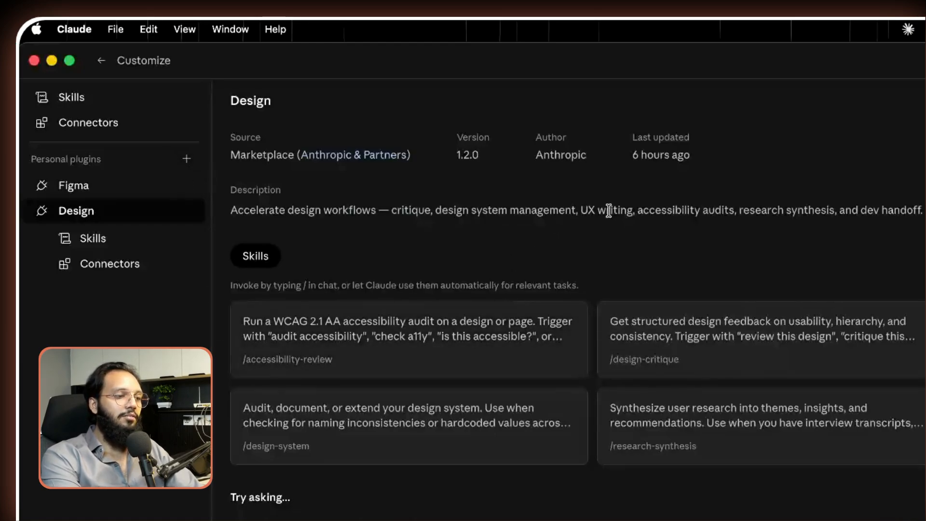
pyautogui.moveTo(575, 210); pyautogui.dragTo(923, 196)
pyautogui.click(922, 197)
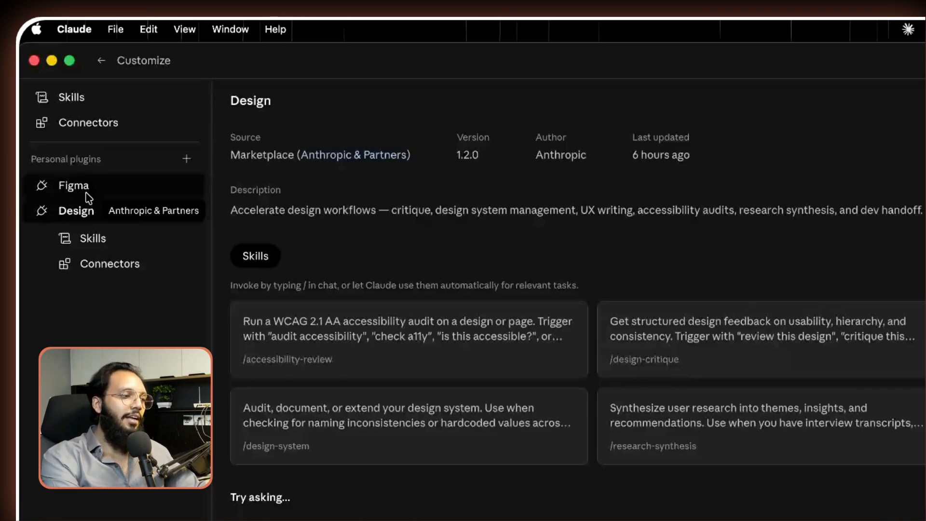
# Step: Return to Cowork home, check the model list keeping Sonnet 4.6, then select Frame 1 in Figma
pyautogui.click(101, 60)
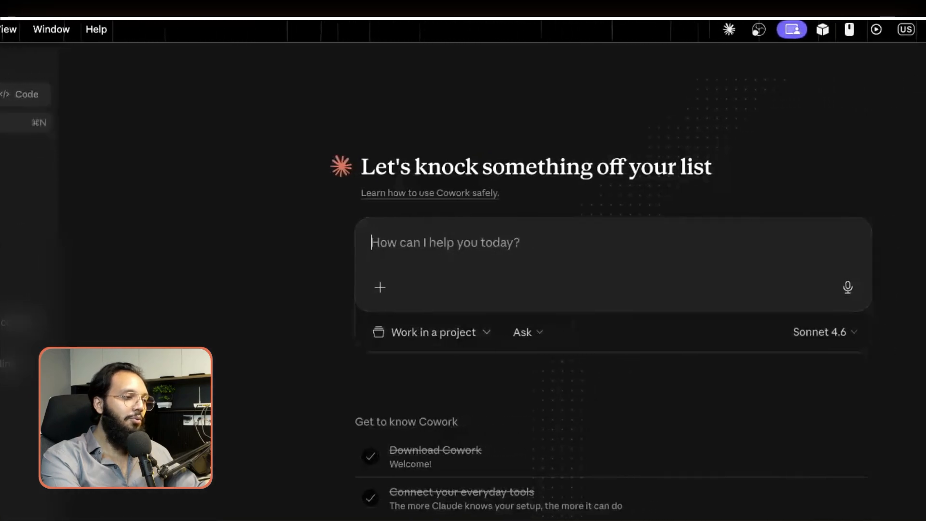
pyautogui.click(823, 338)
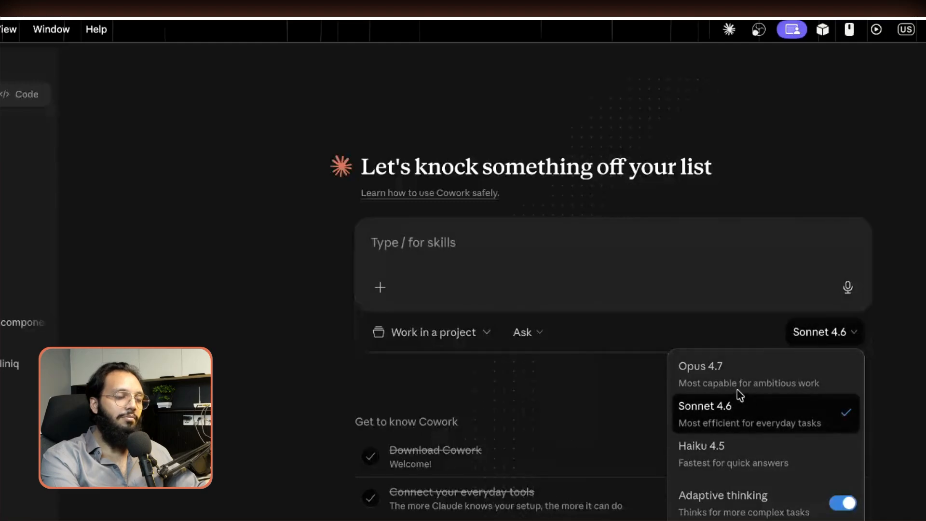
pyautogui.press('Escape')
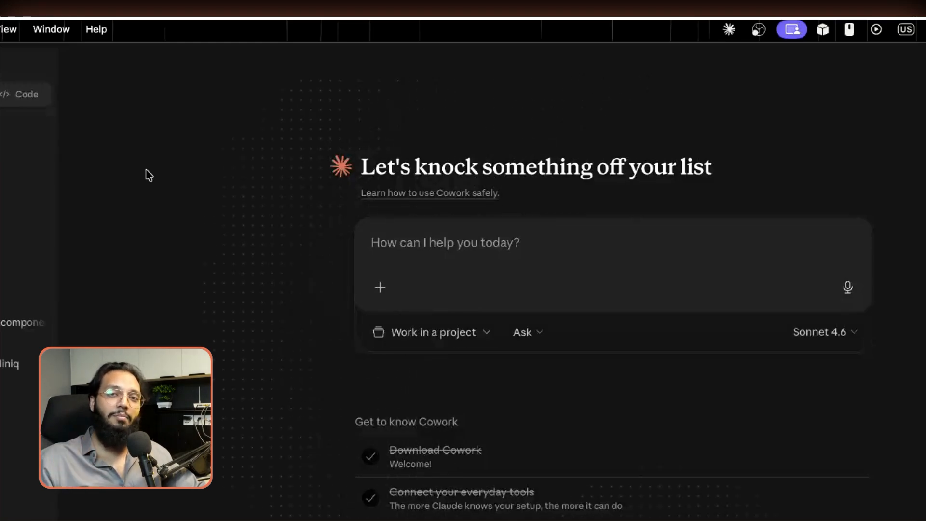
pyautogui.click(404, 233)
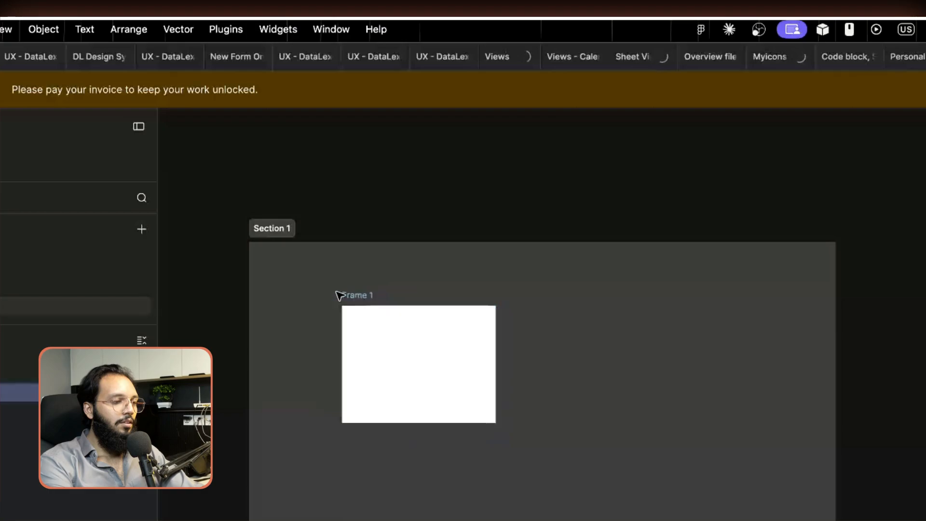
pyautogui.moveTo(337, 294); pyautogui.dragTo(290, 269)
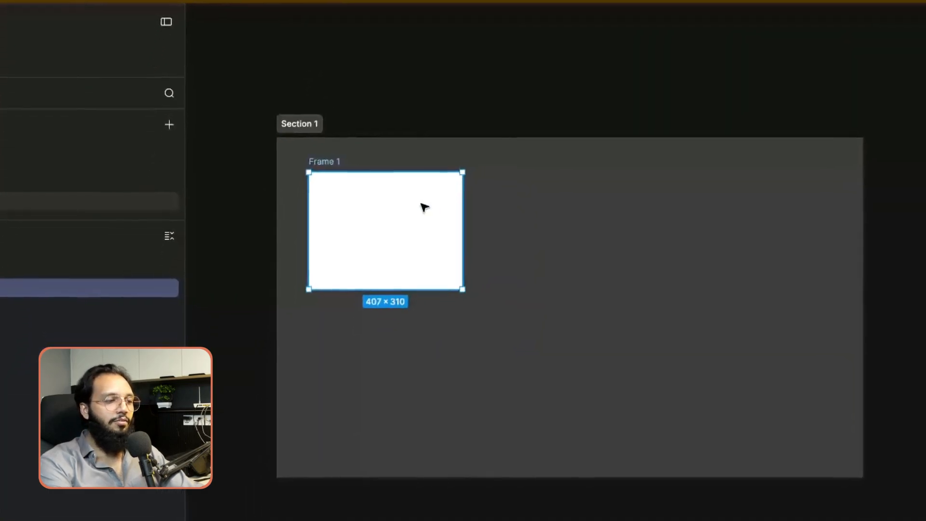
# Step: Select only Frame 1 in Section 1 and copy a link to it with Copy link to selection
pyautogui.scroll(2, 386, 215)
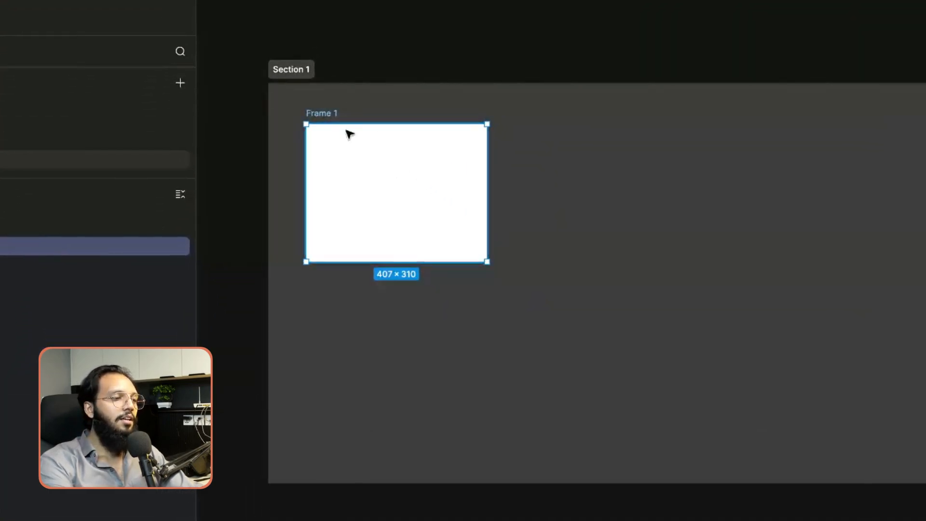
pyautogui.keyDown('shift'); pyautogui.click(305, 70); pyautogui.keyUp('shift')
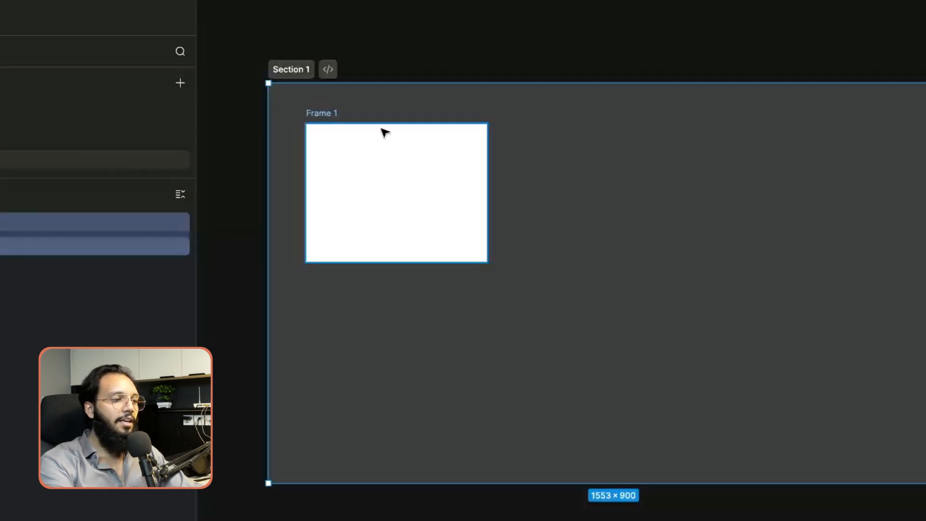
pyautogui.click(320, 115)
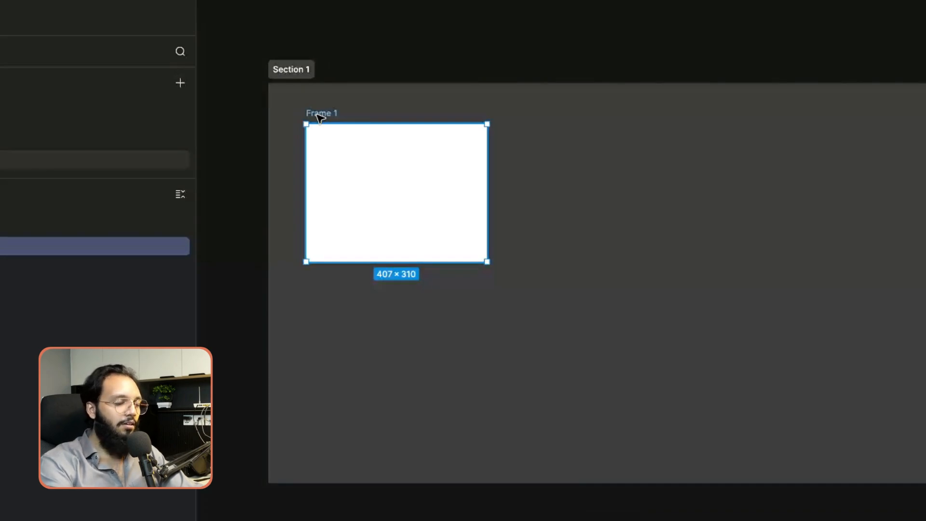
pyautogui.rightClick(319, 118)
pyautogui.moveTo(409, 160)
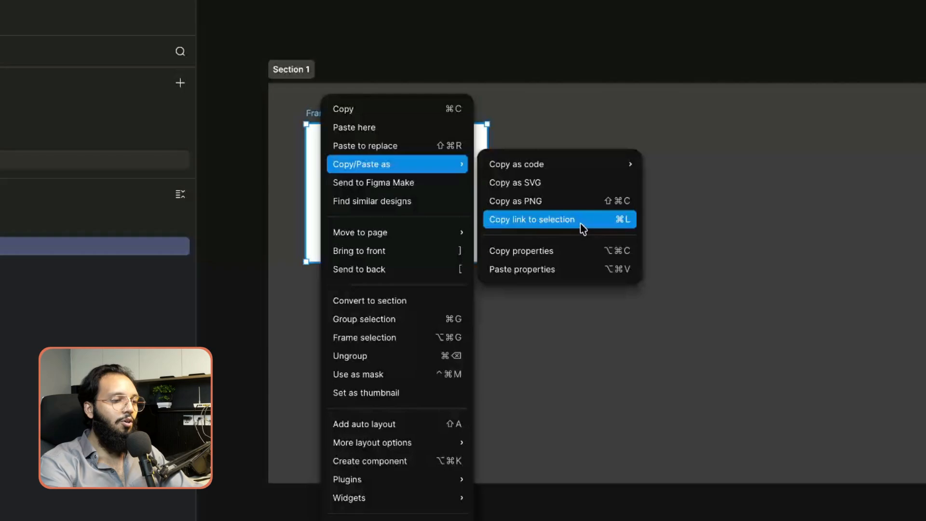
pyautogui.press('Escape')
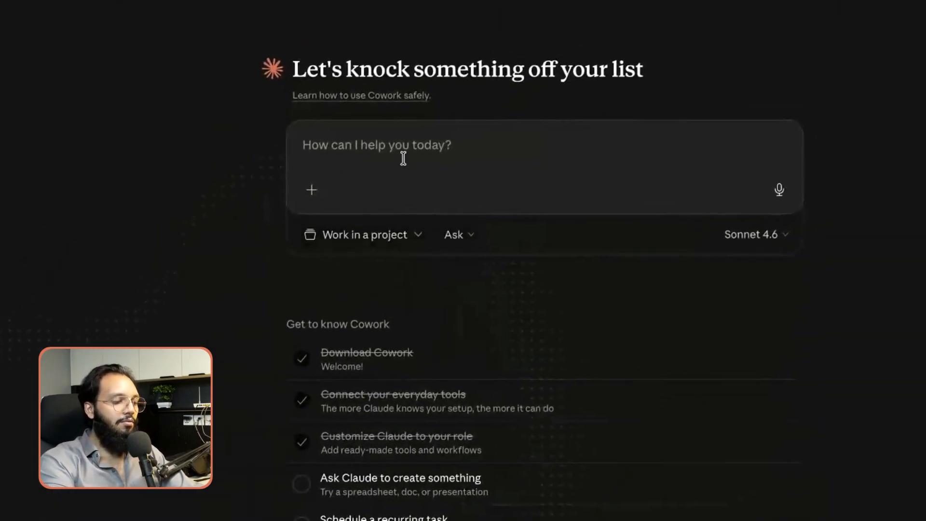
# Step: Paste the Figma frame link into the Cowork prompt under 'Use this frame to design inside in it:'
pyautogui.click(402, 158)
pyautogui.hotkey('ctrl', 'v')
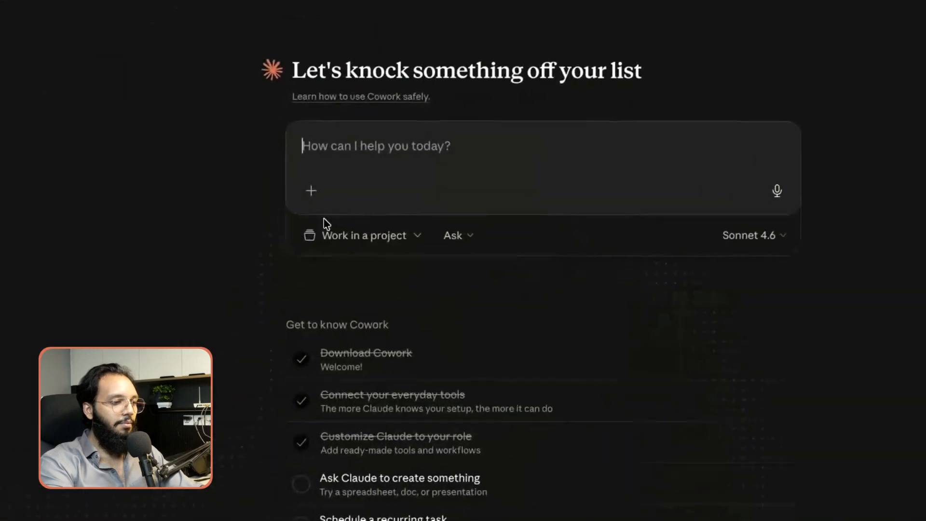
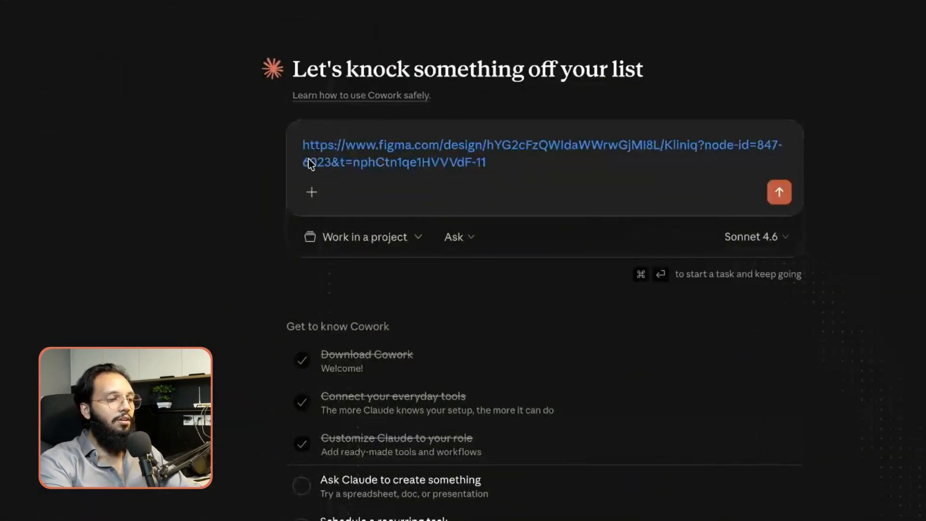
pyautogui.press('Up')
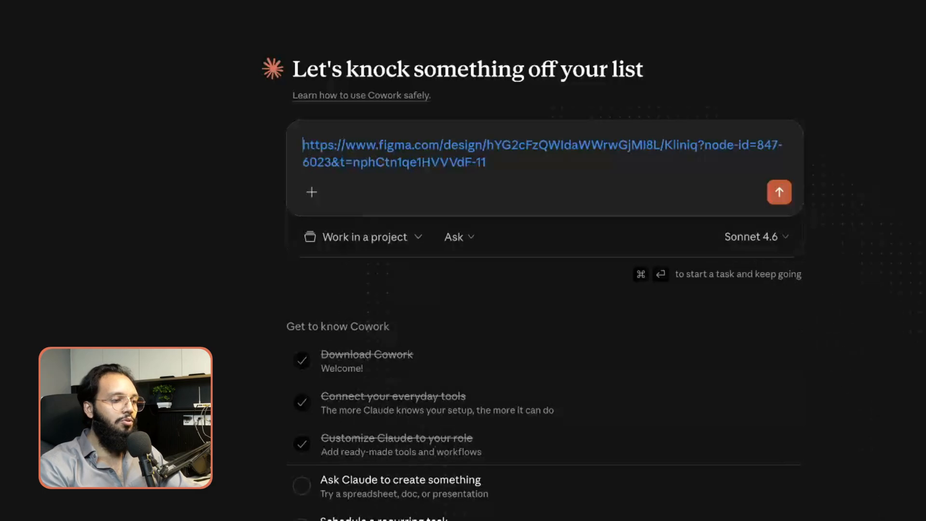
pyautogui.write('Use this ')
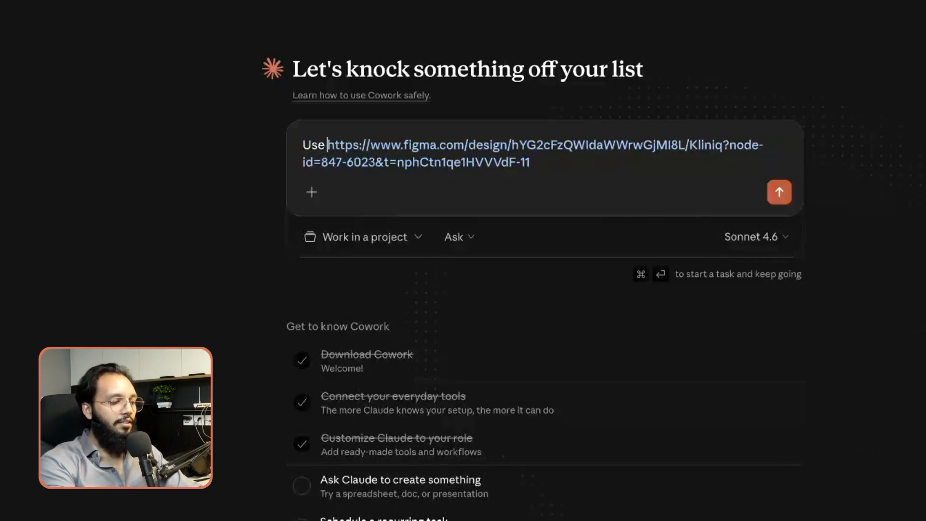
pyautogui.write('frame')
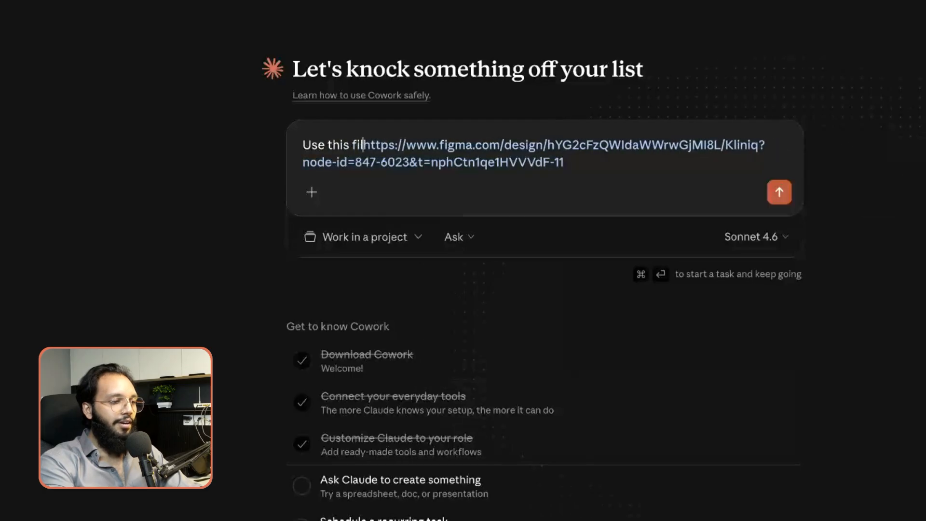
pyautogui.hotkey('shift', 'Return')
pyautogui.write('t')
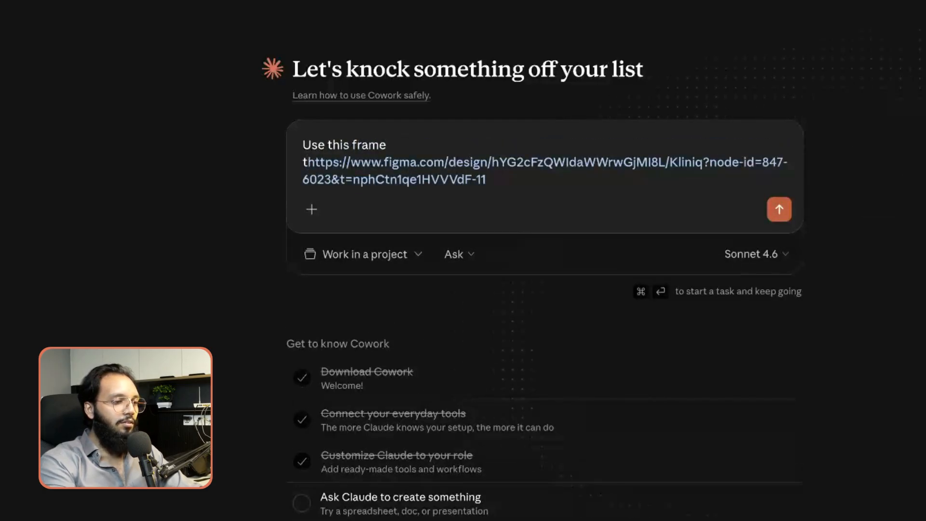
pyautogui.write('o design in')
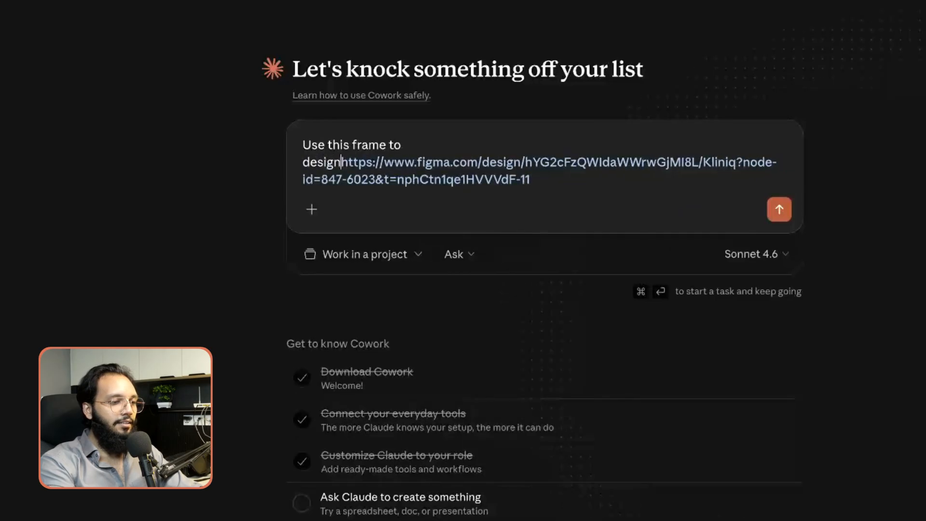
pyautogui.write('side ')
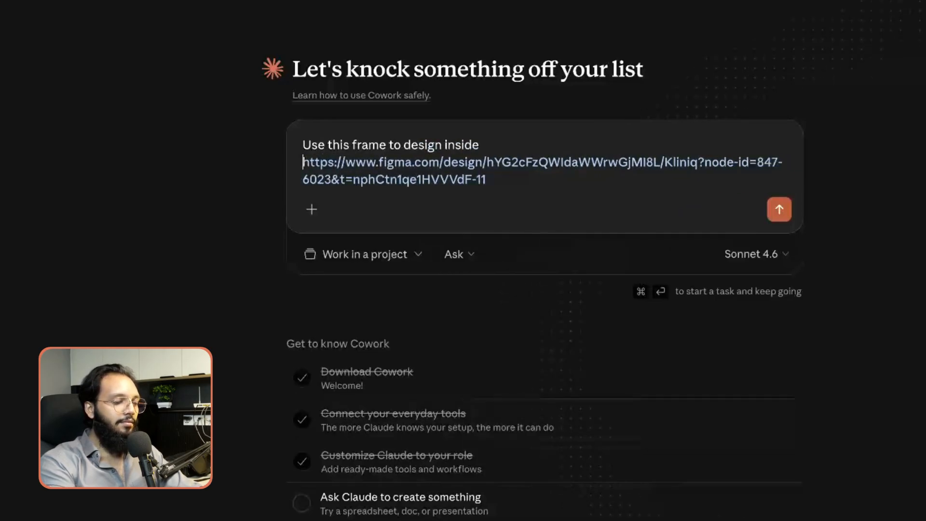
pyautogui.write('in it:')
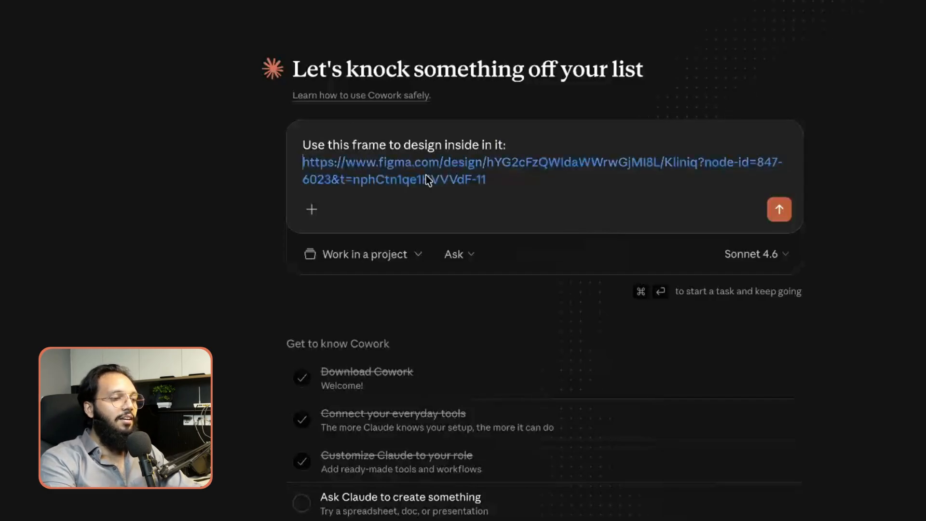
pyautogui.hotkey('shift', 'Return')
pyautogui.hotkey('shift', 'Return')
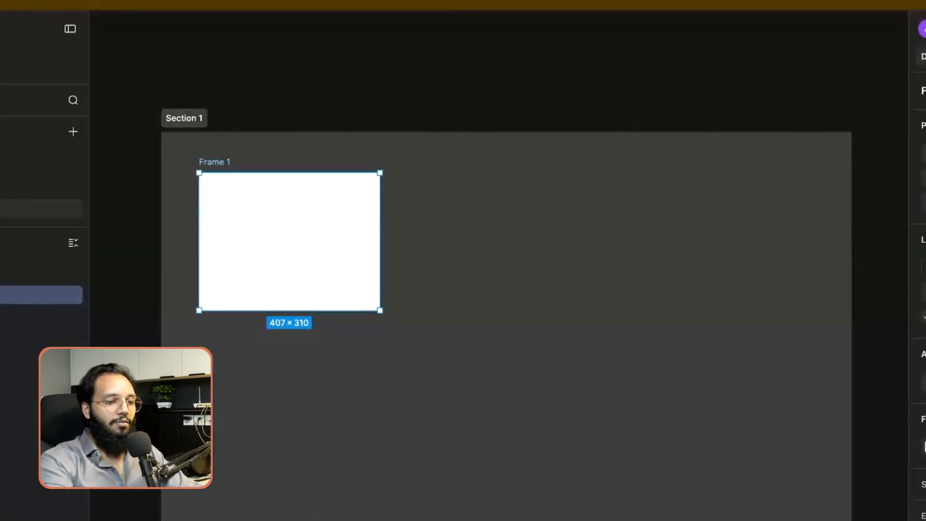
pyautogui.click(543, 253)
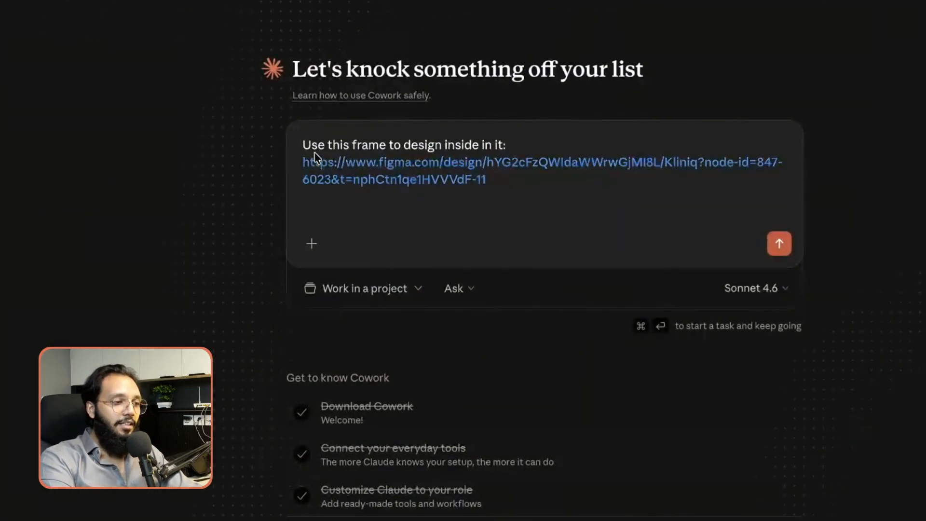
pyautogui.moveTo(309, 141); pyautogui.dragTo(489, 181)
pyautogui.click(494, 201)
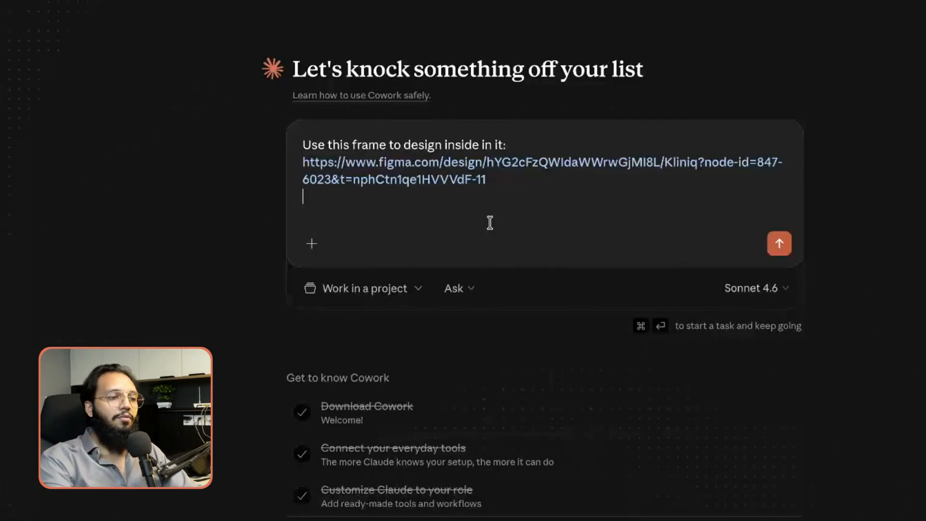
# Step: Cut the URL's front part through 'Kliniq?' and the trailing '&t=…', leaving 'node-id=847-6023'
pyautogui.click(704, 164)
pyautogui.hotkey('shift', 'Down')
pyautogui.moveTo(652, 173); pyautogui.dragTo(287, 167)
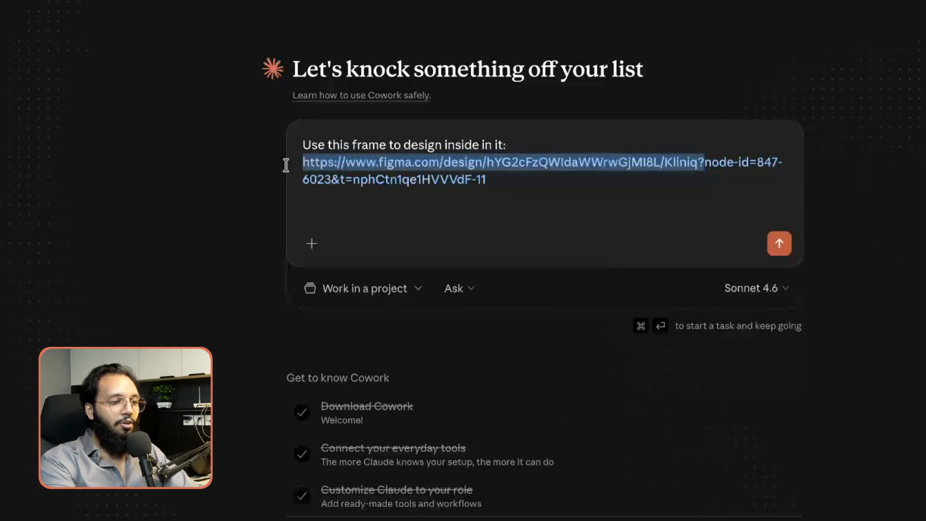
pyautogui.press('BackSpace')
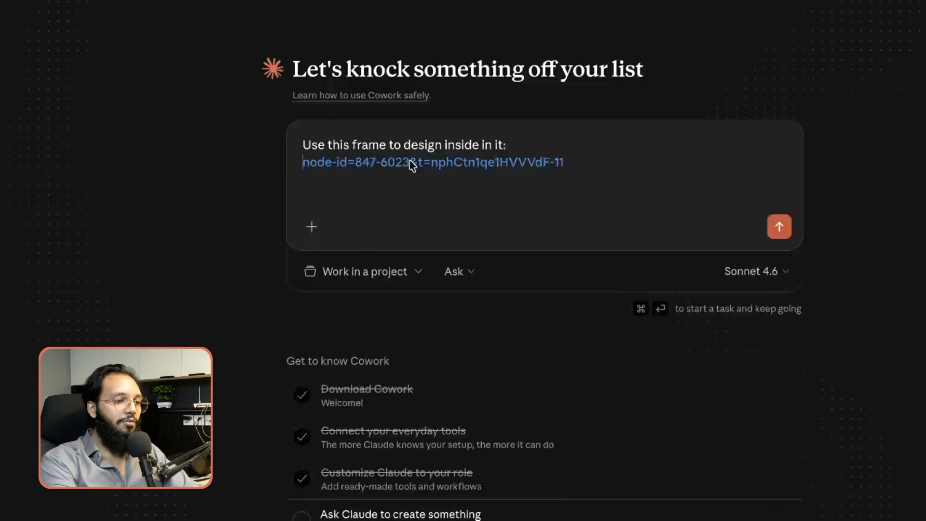
pyautogui.moveTo(410, 162); pyautogui.dragTo(621, 174)
pyautogui.press('BackSpace')
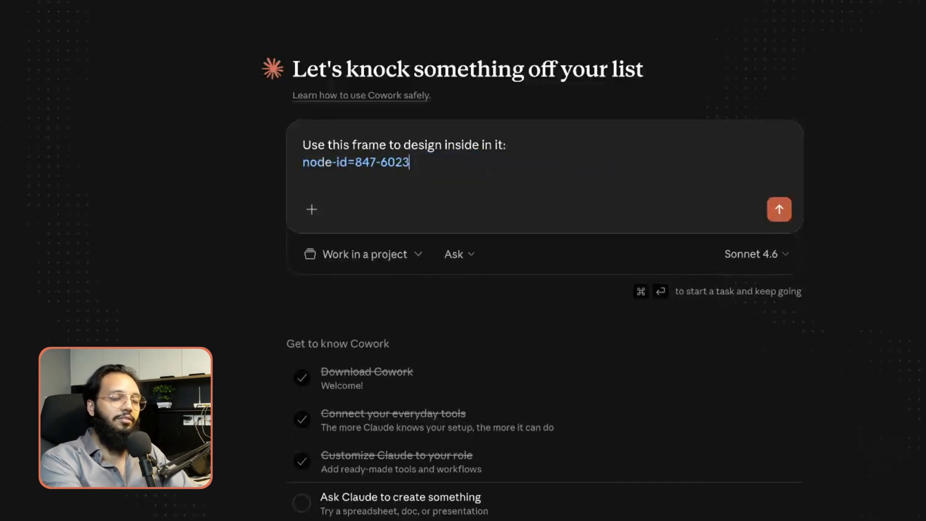